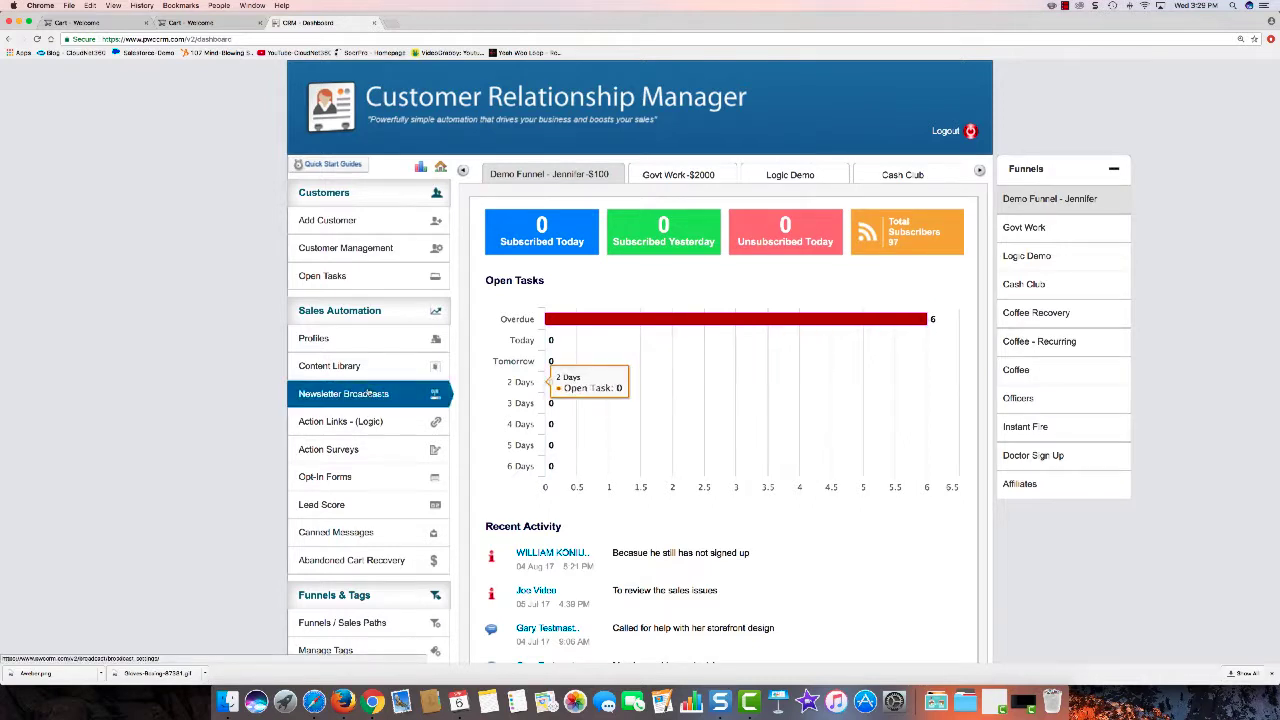
Open Newsletter Broadcasts, view the details and email content of the broadcast sent at 12:03 PM, and close that details page
click(350, 396)
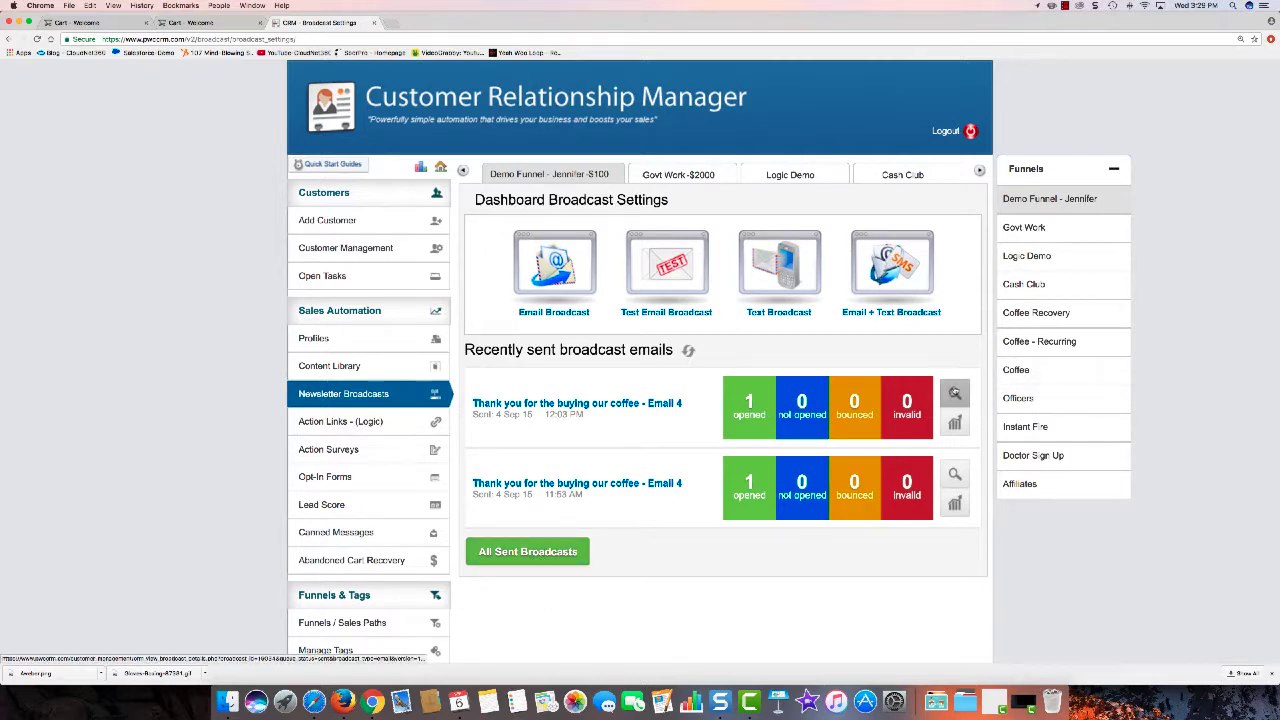
click(955, 393)
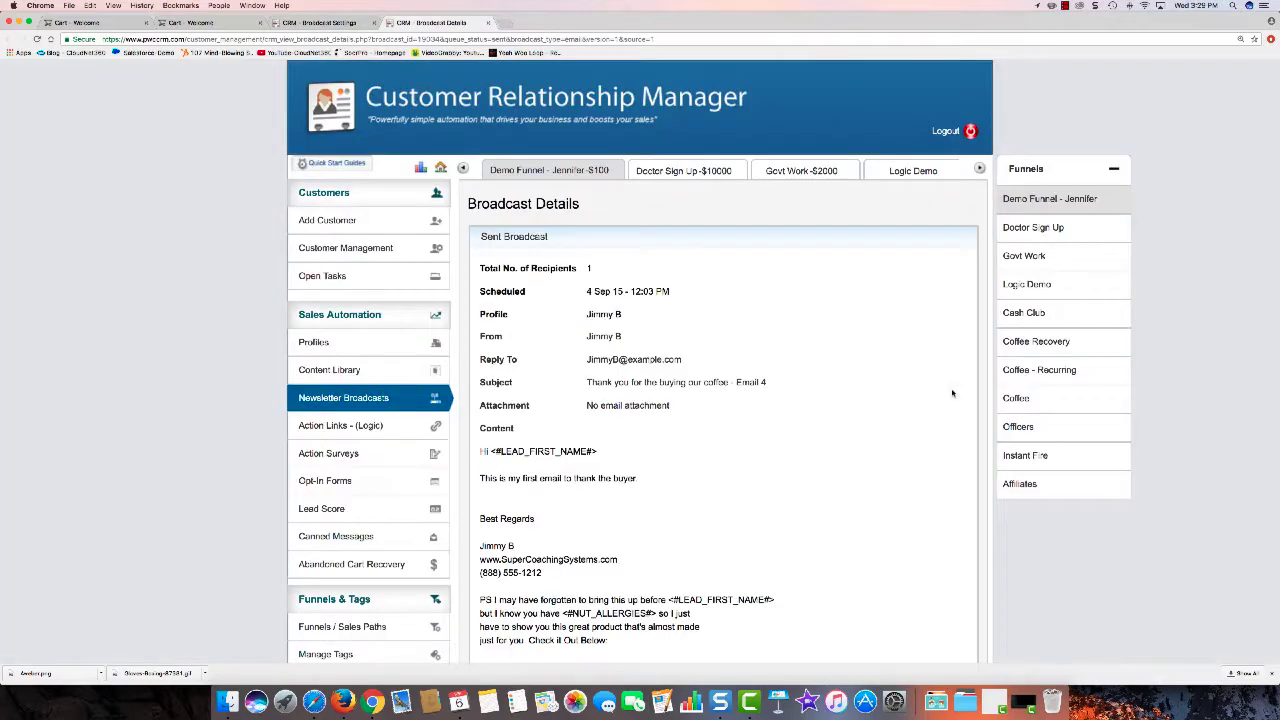
scroll(919, 388, down, 1)
scroll(919, 388, down, 5)
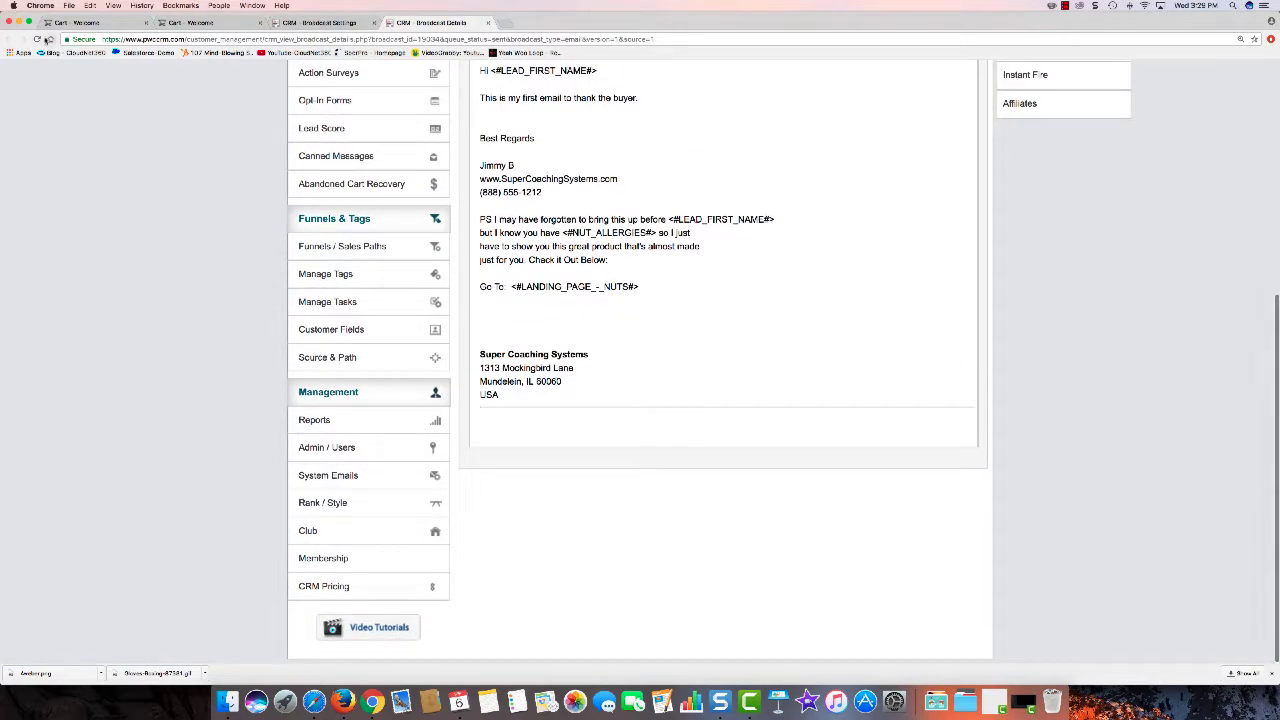
key(super+w)
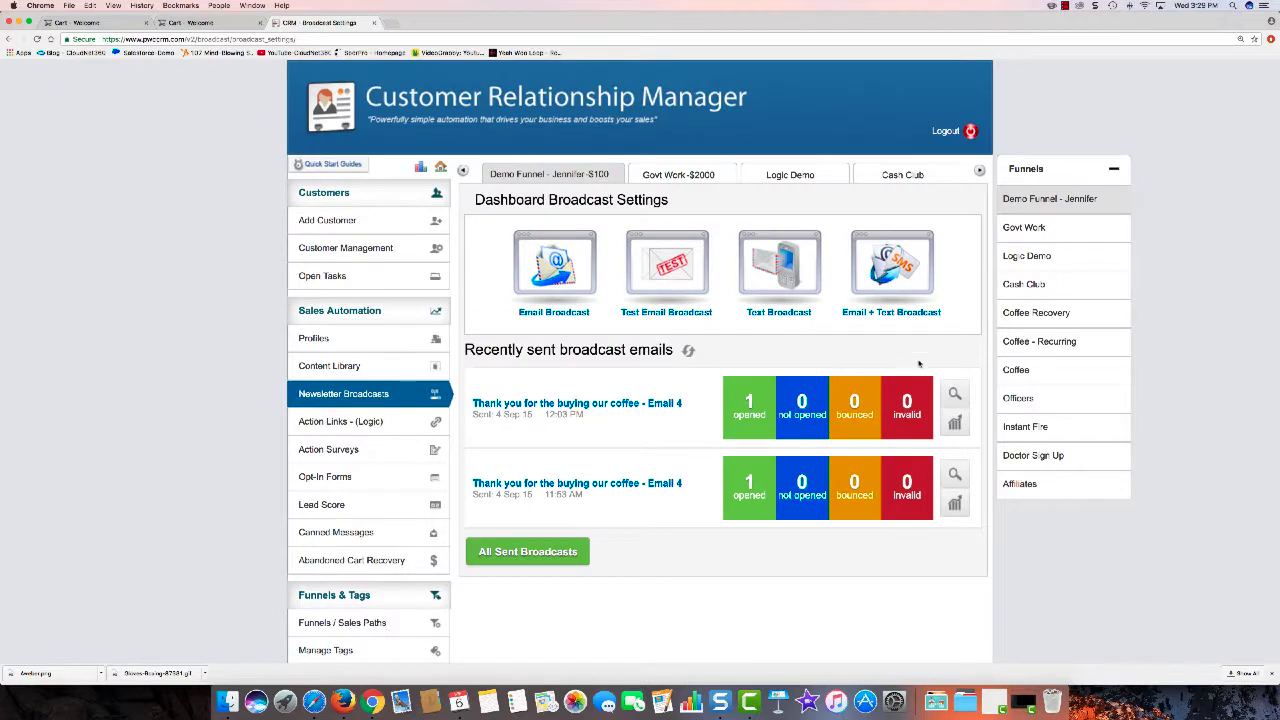
Open the report for the broadcast sent at 12:03 PM and examine its delivery statistics, pie chart and follow-up options
click(956, 424)
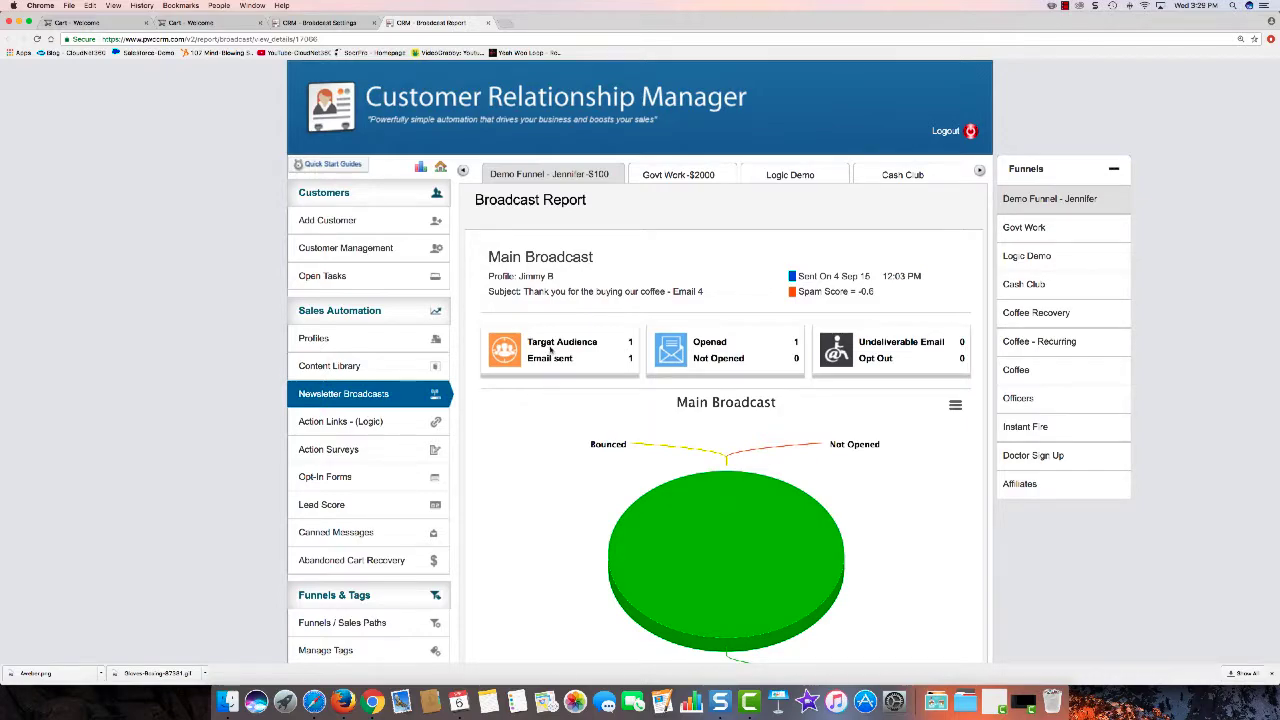
scroll(549, 349, down, 4)
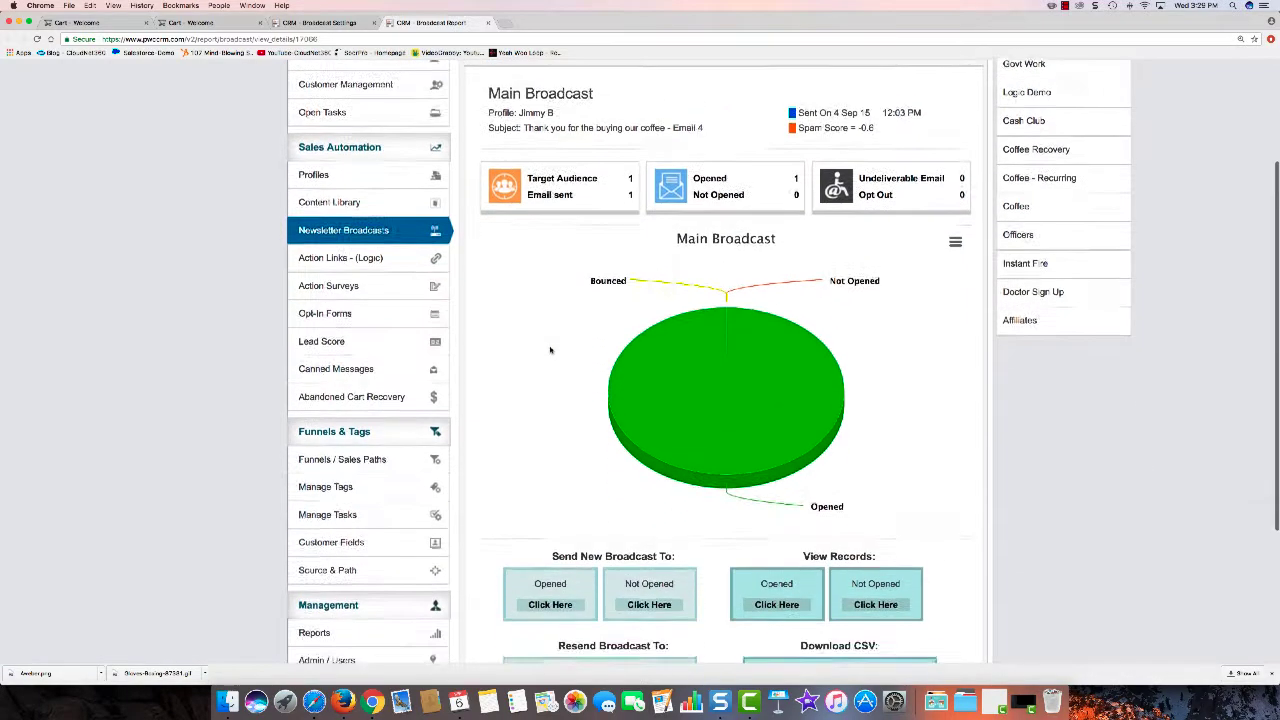
scroll(549, 349, down, 3)
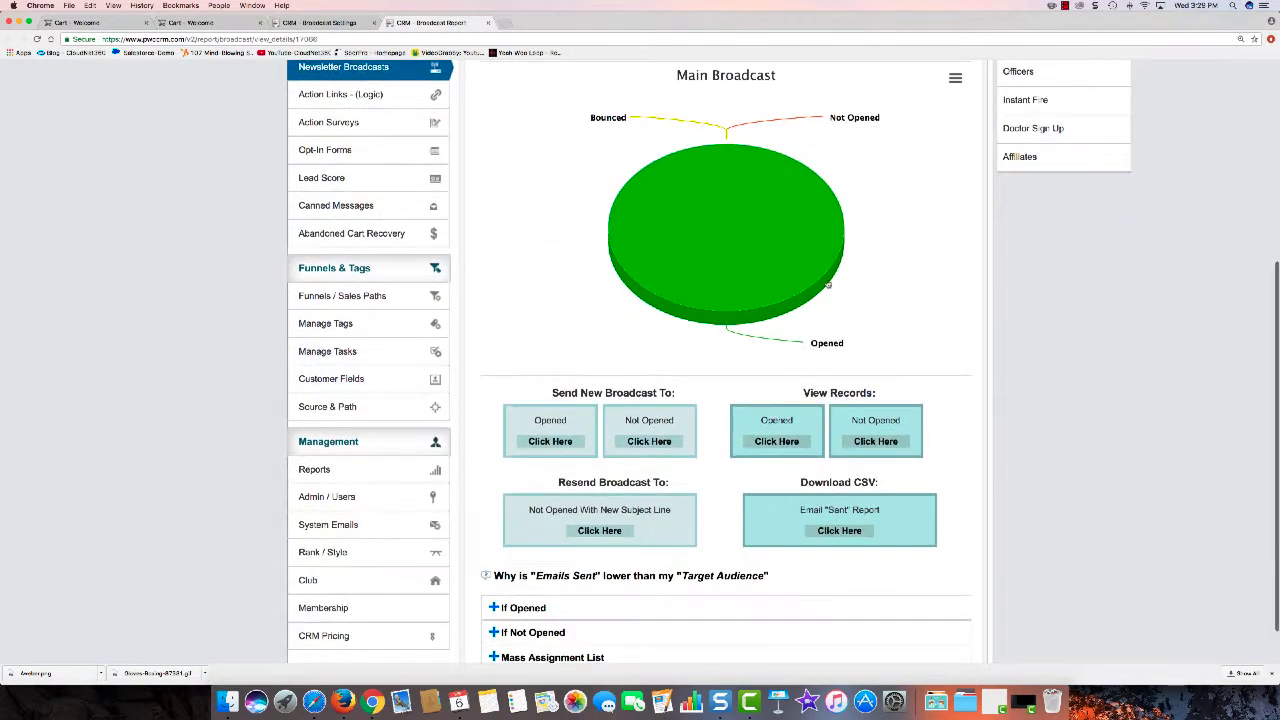
mouse_move(747, 192)
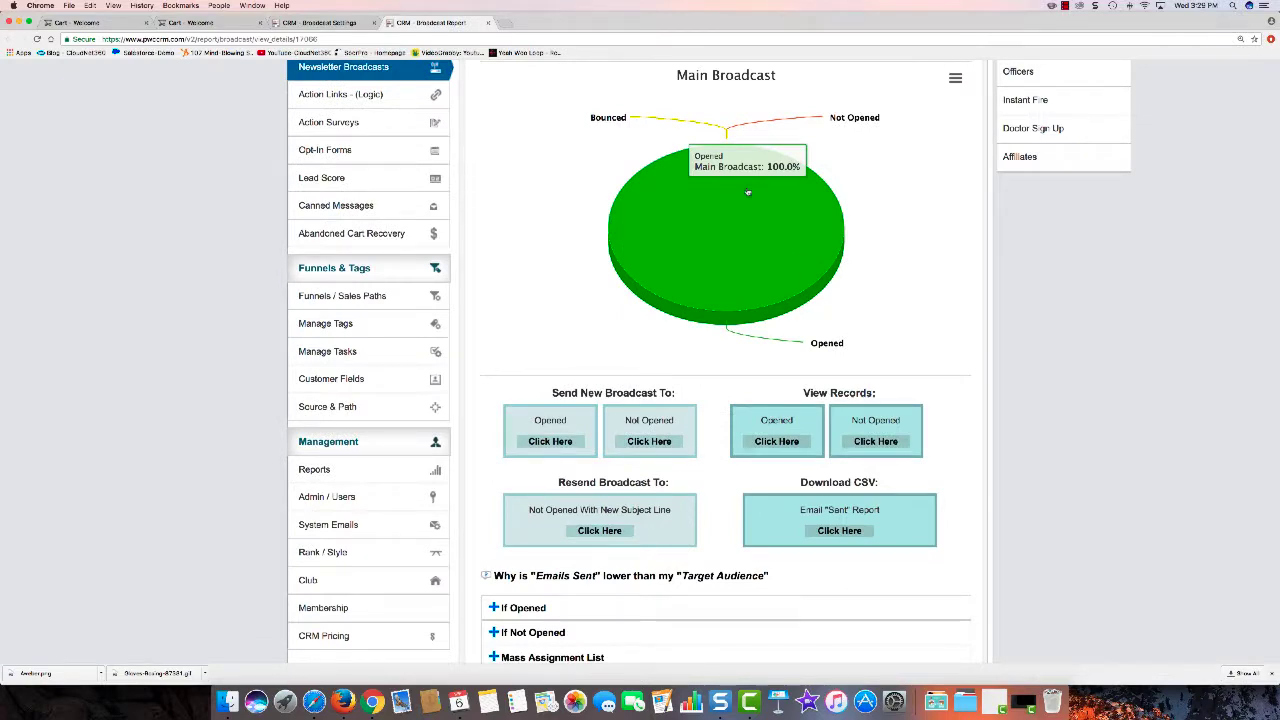
scroll(560, 262, down, 1)
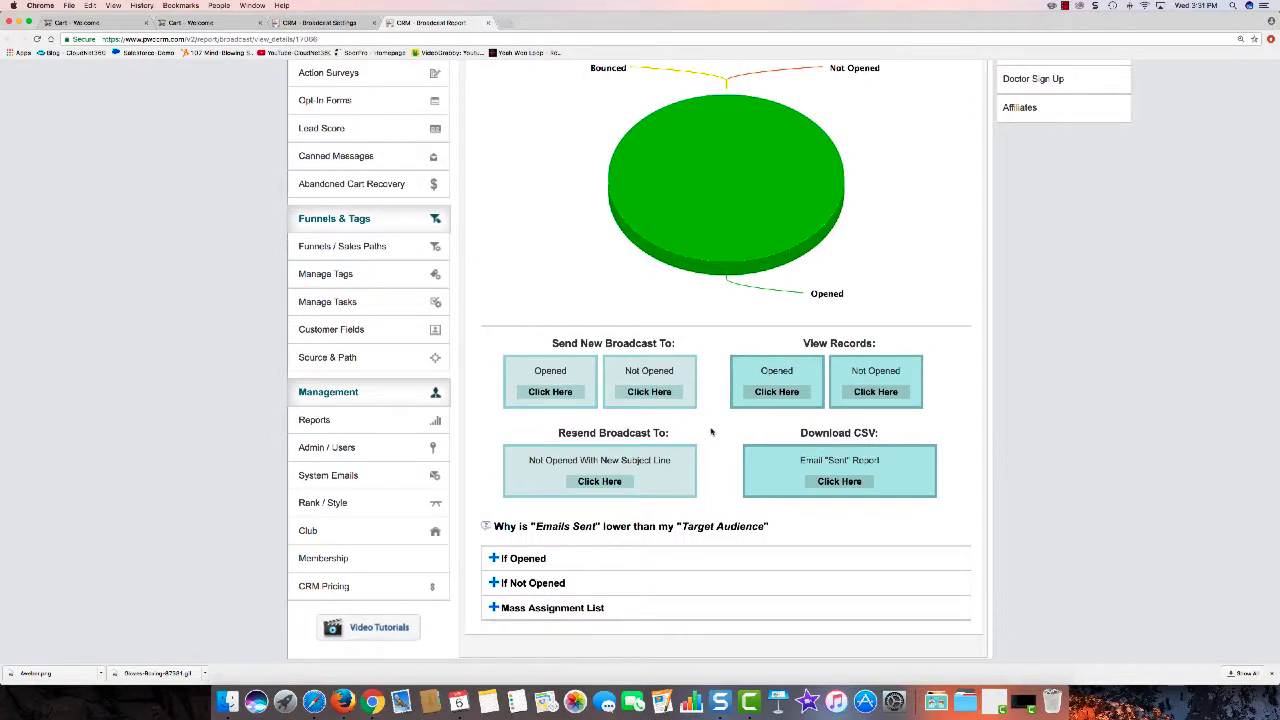
Switch to the broadcast report in Safari and compare the wording of the three subject lines under Split Test Results
click(311, 695)
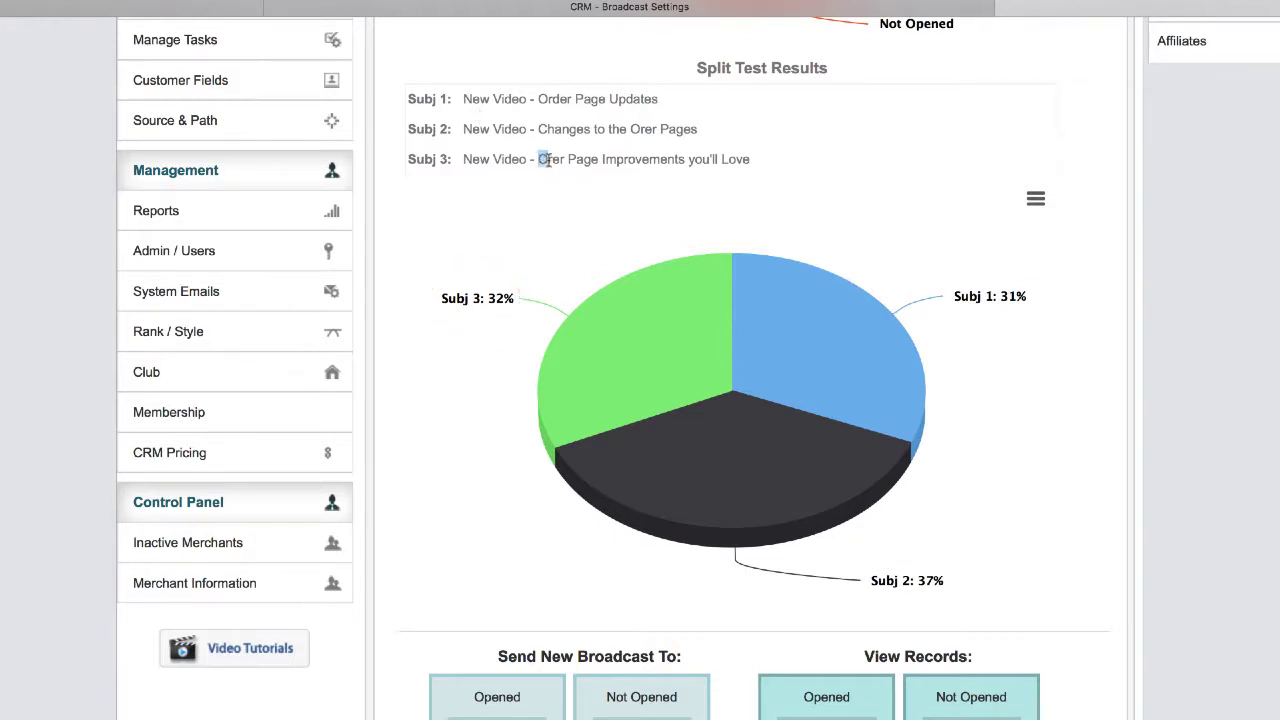
drag(540, 160, 564, 163)
drag(630, 129, 652, 128)
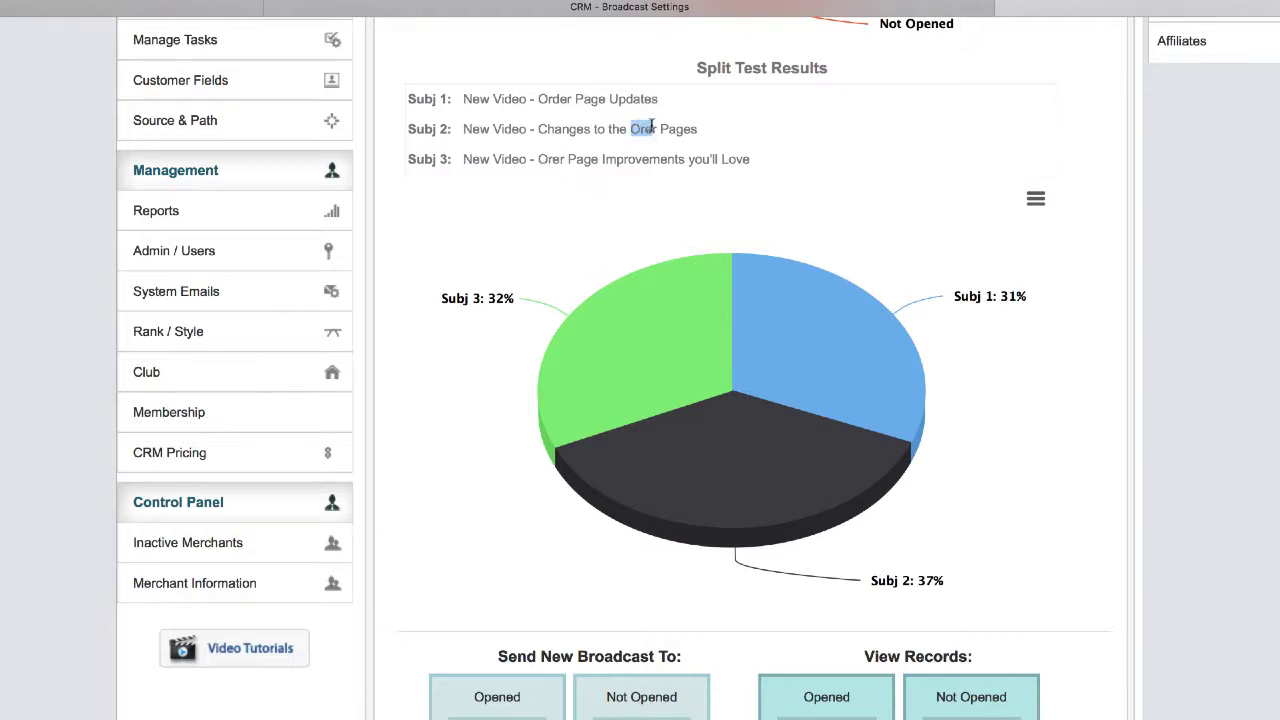
click(603, 160)
drag(598, 160, 684, 160)
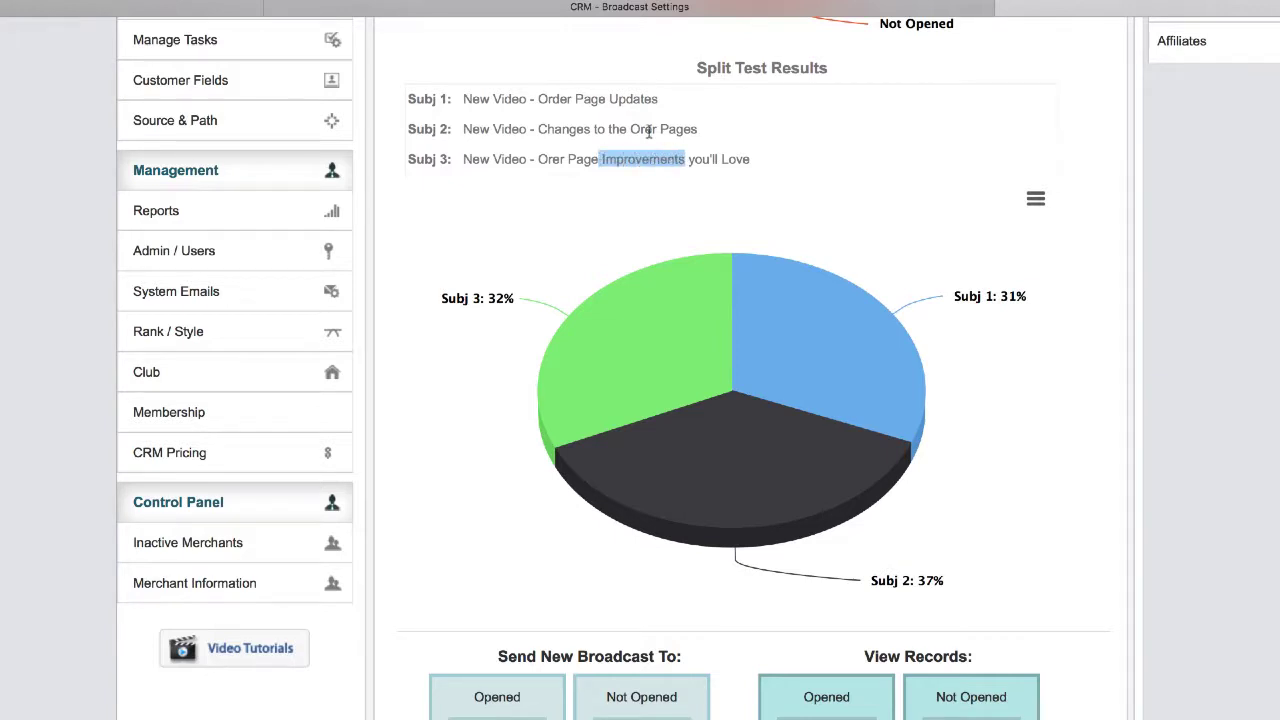
drag(607, 98, 660, 98)
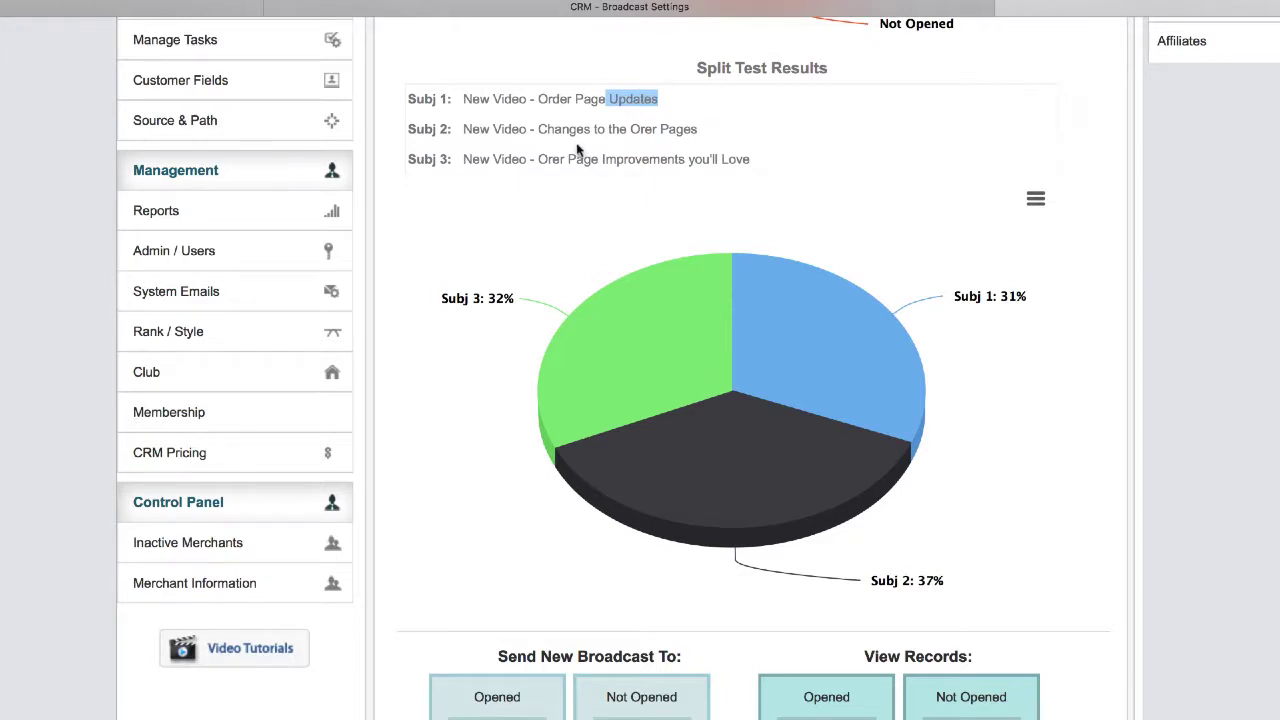
click(541, 129)
drag(540, 129, 591, 129)
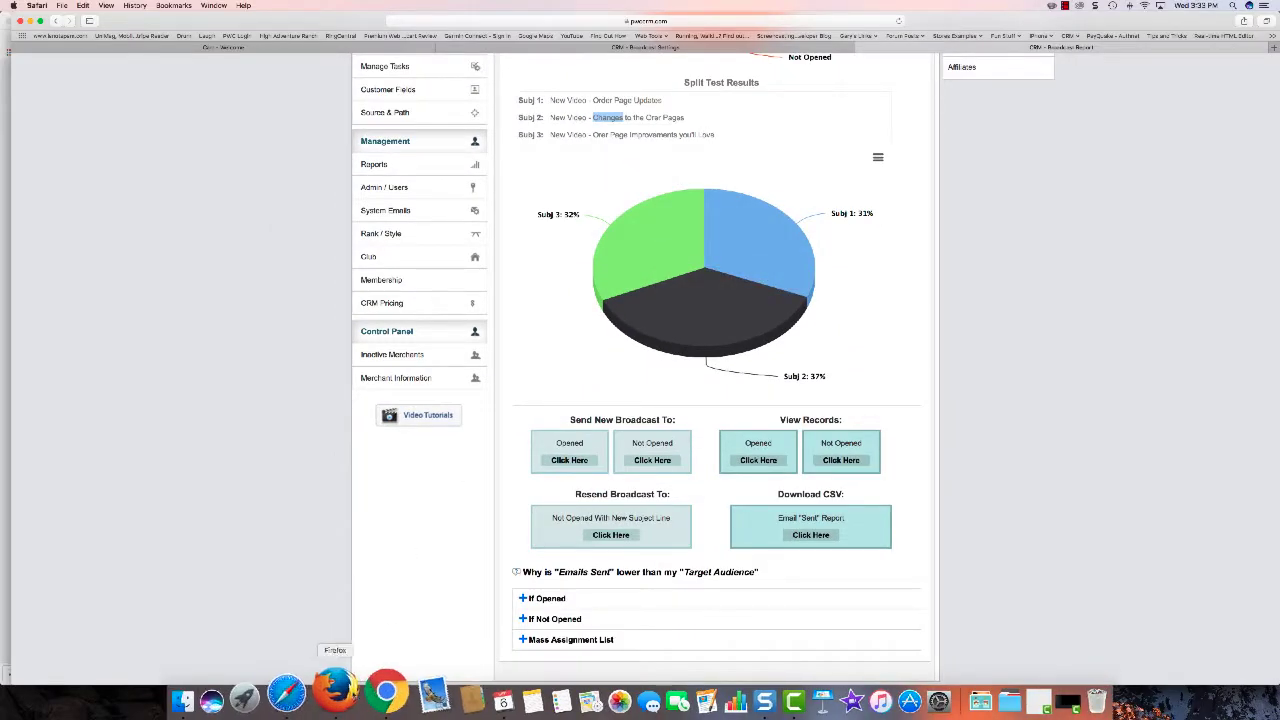
Switch to AWeber in Firefox, open the "New Video - Instant Order Page Customization" broadcast and examine its statistics, openers and follow-up options
click(327, 690)
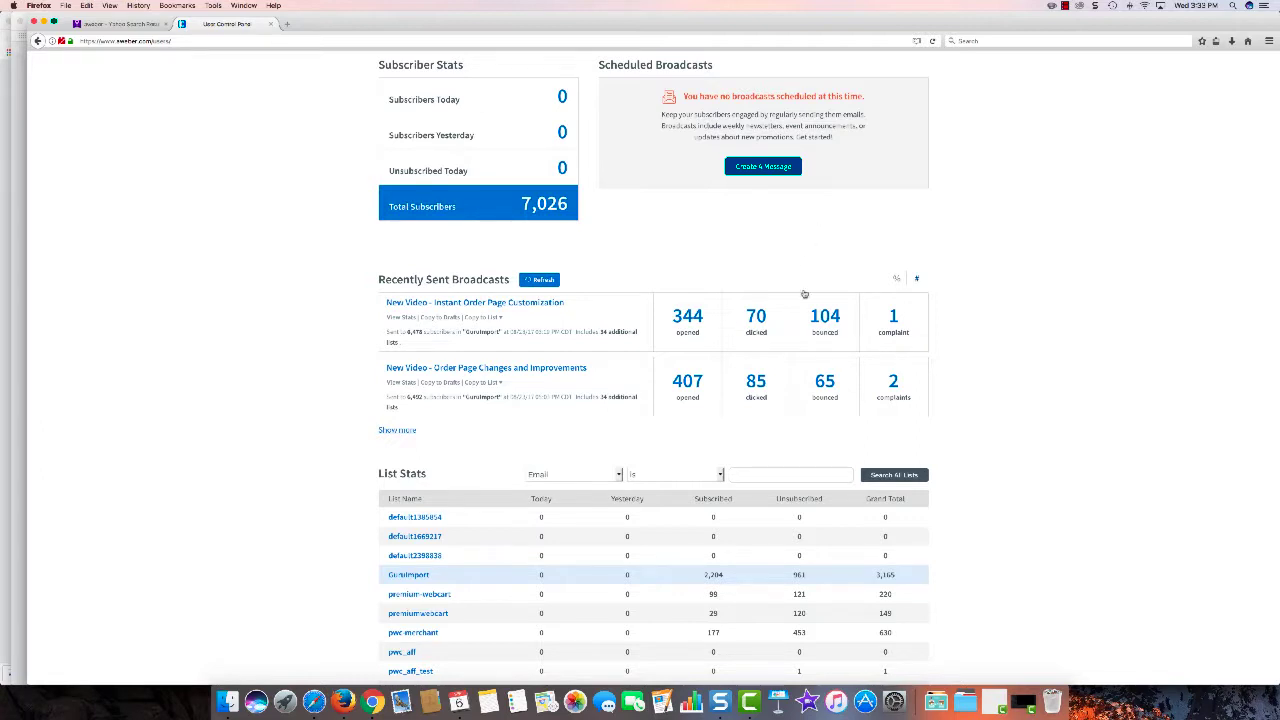
click(498, 305)
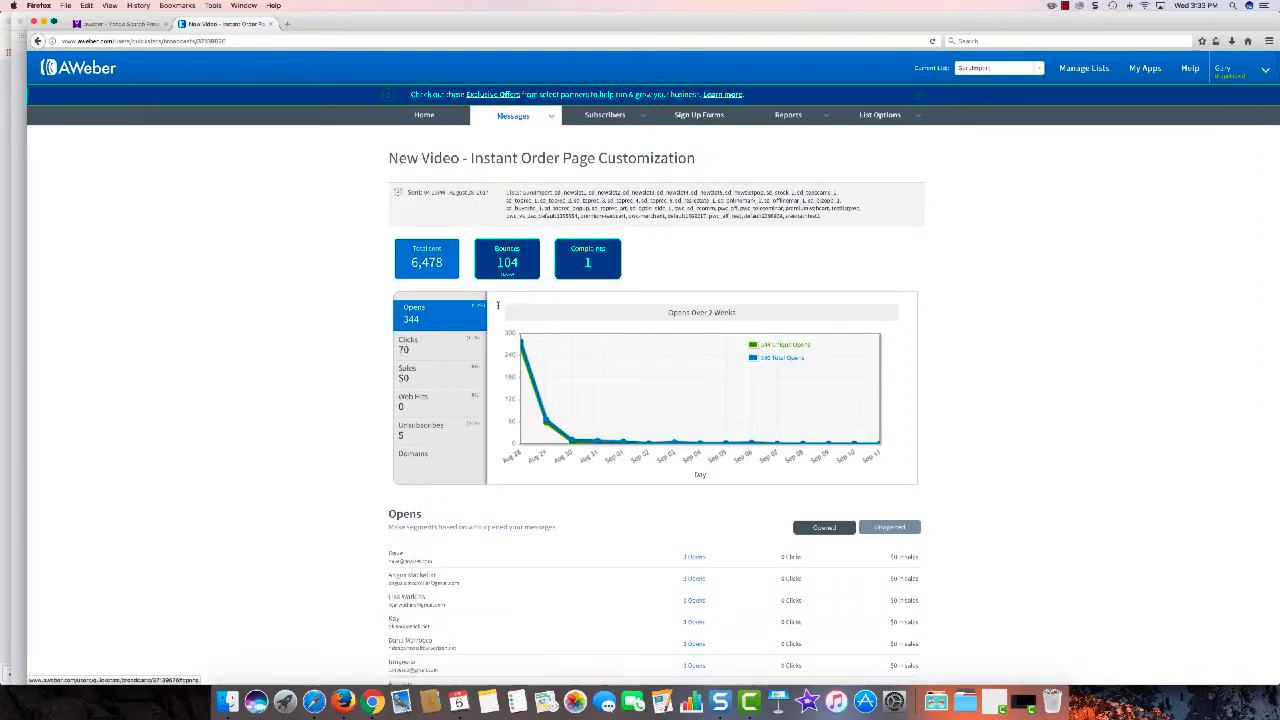
scroll(980, 306, down, 1)
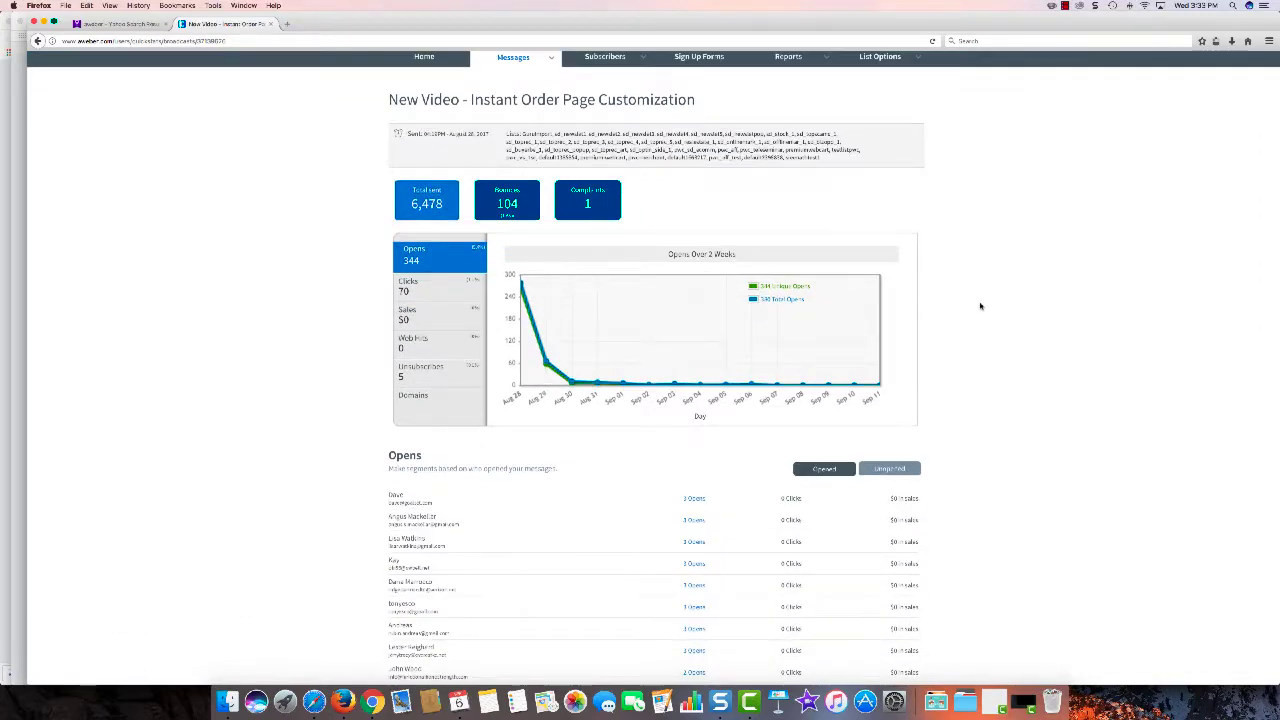
scroll(980, 306, down, 2)
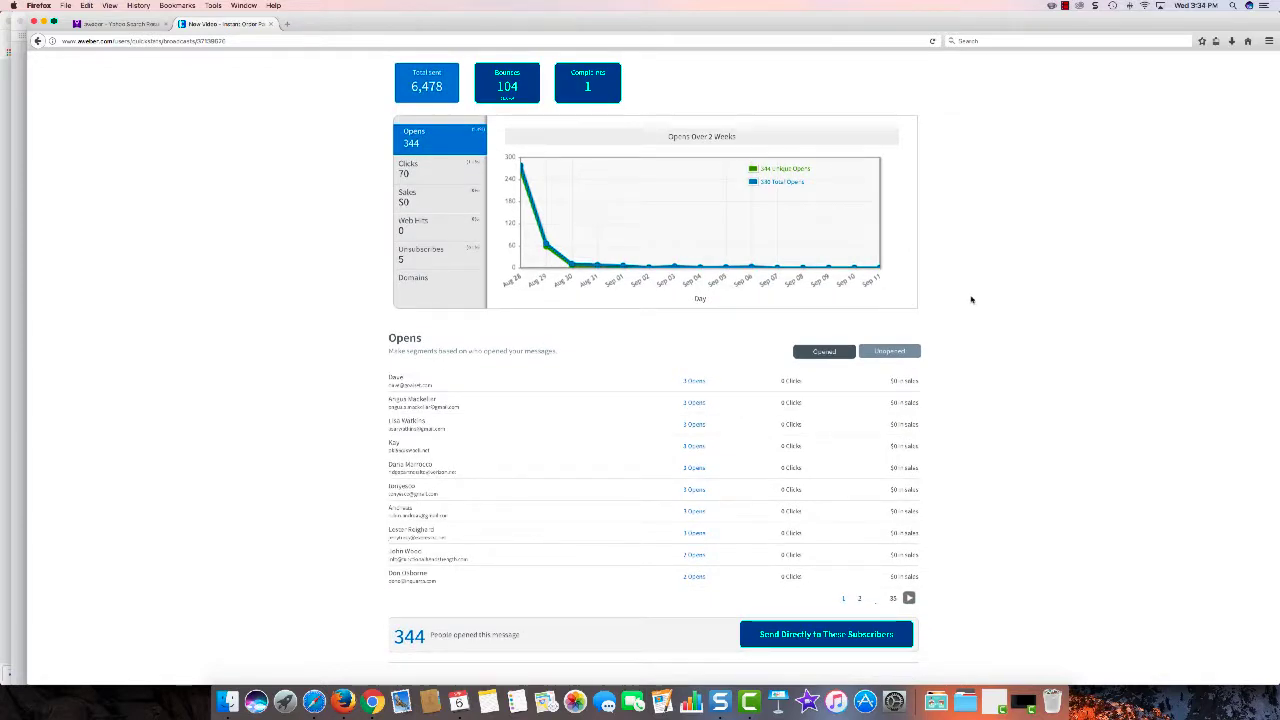
scroll(971, 299, down, 3)
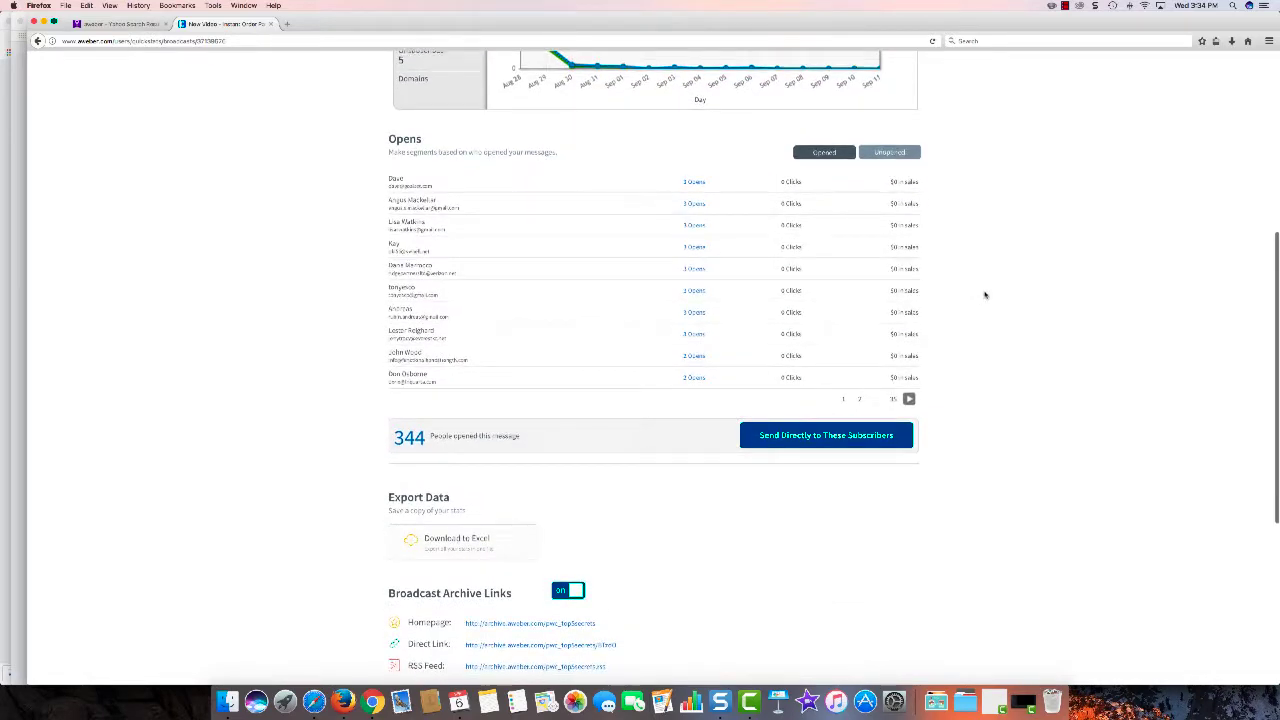
scroll(857, 487, down, 2)
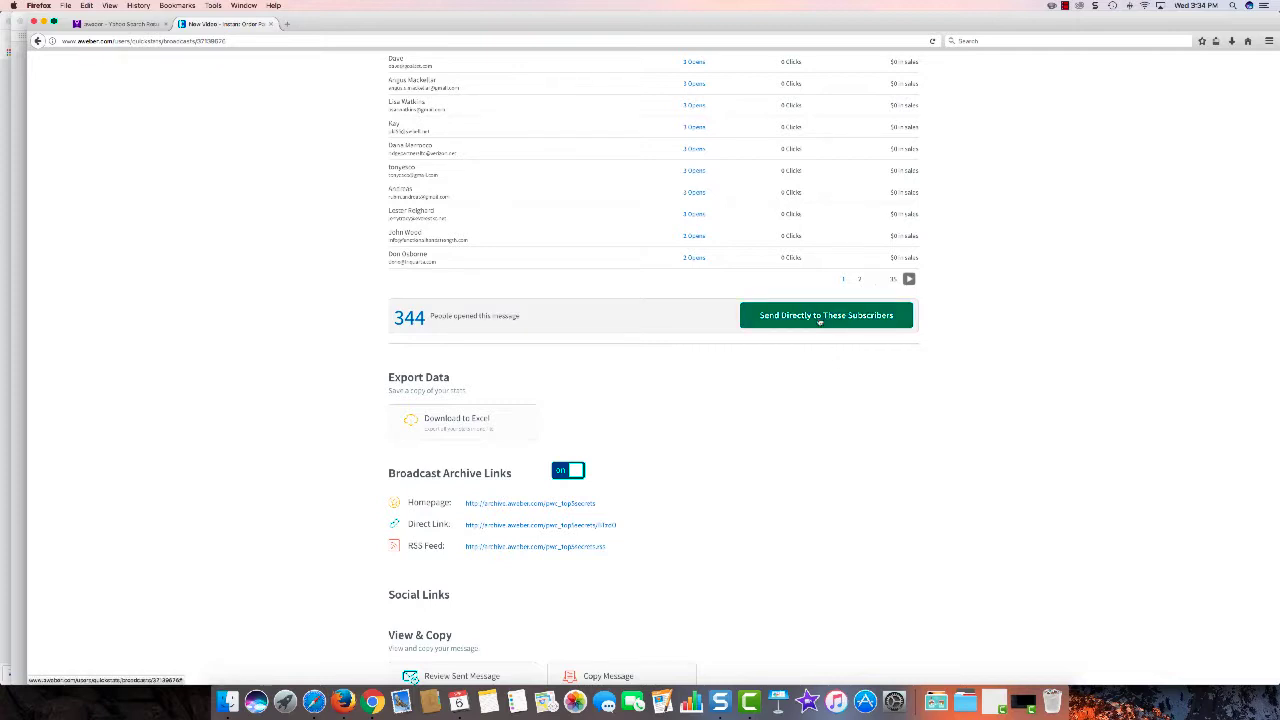
scroll(766, 417, down, 2)
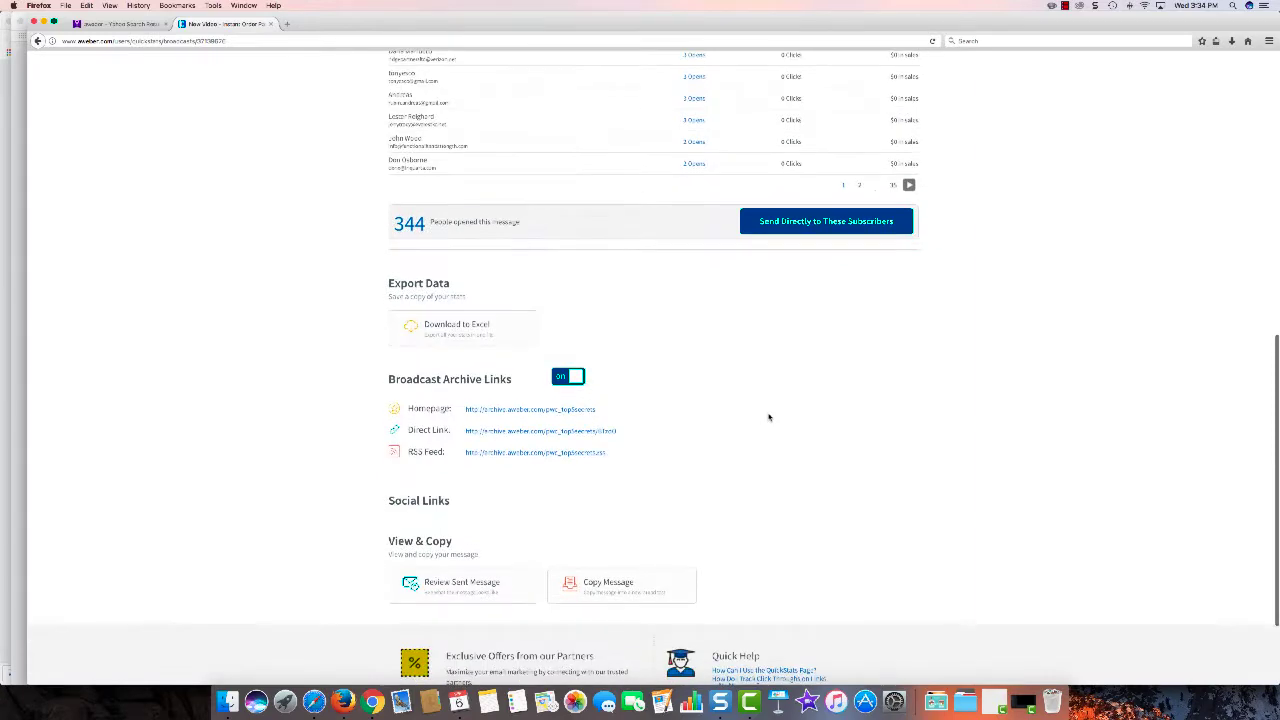
scroll(768, 417, up, 2)
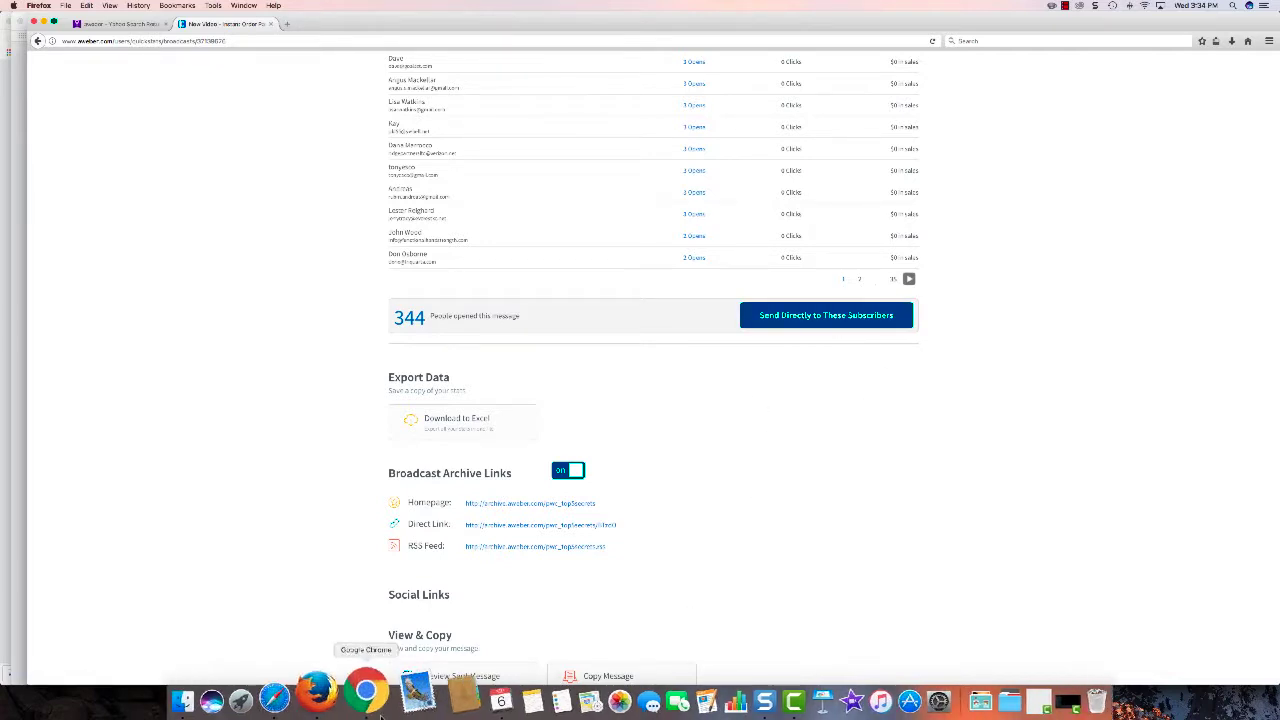
Return to the CRM broadcast reports in Chrome and Safari, and compare their follow-up options with the AWeber broadcast page in Firefox
click(379, 707)
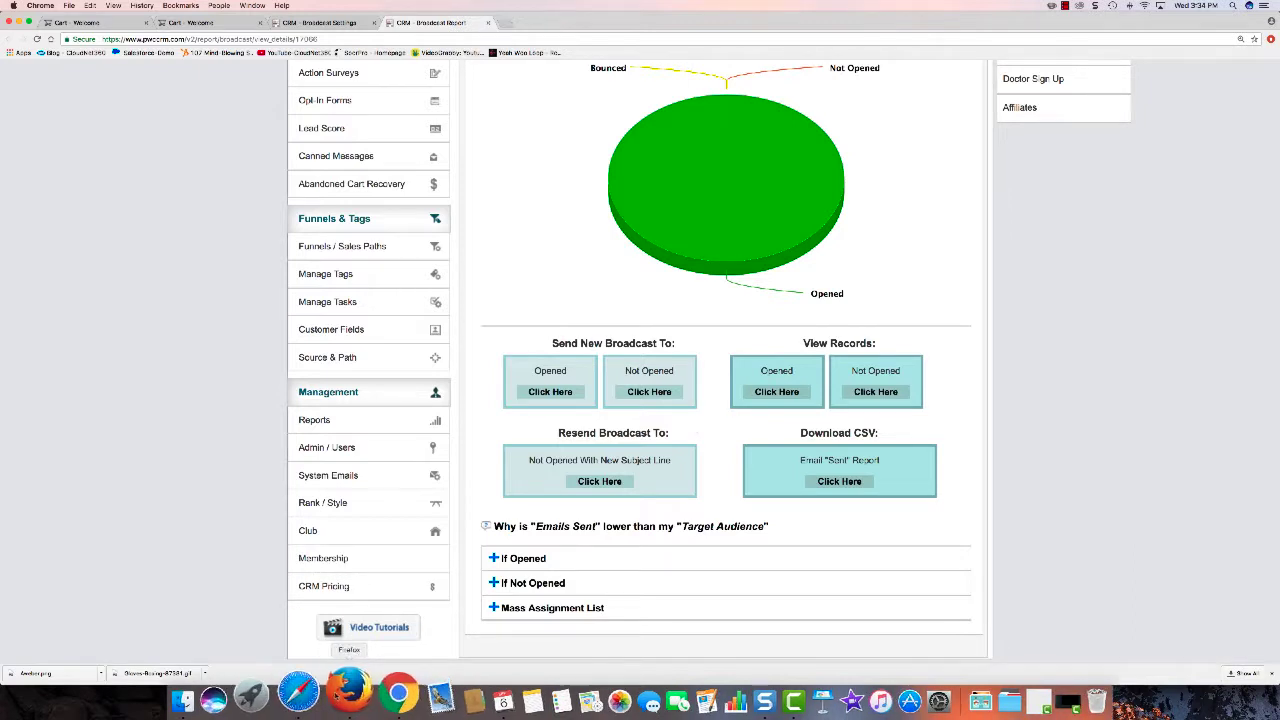
click(298, 692)
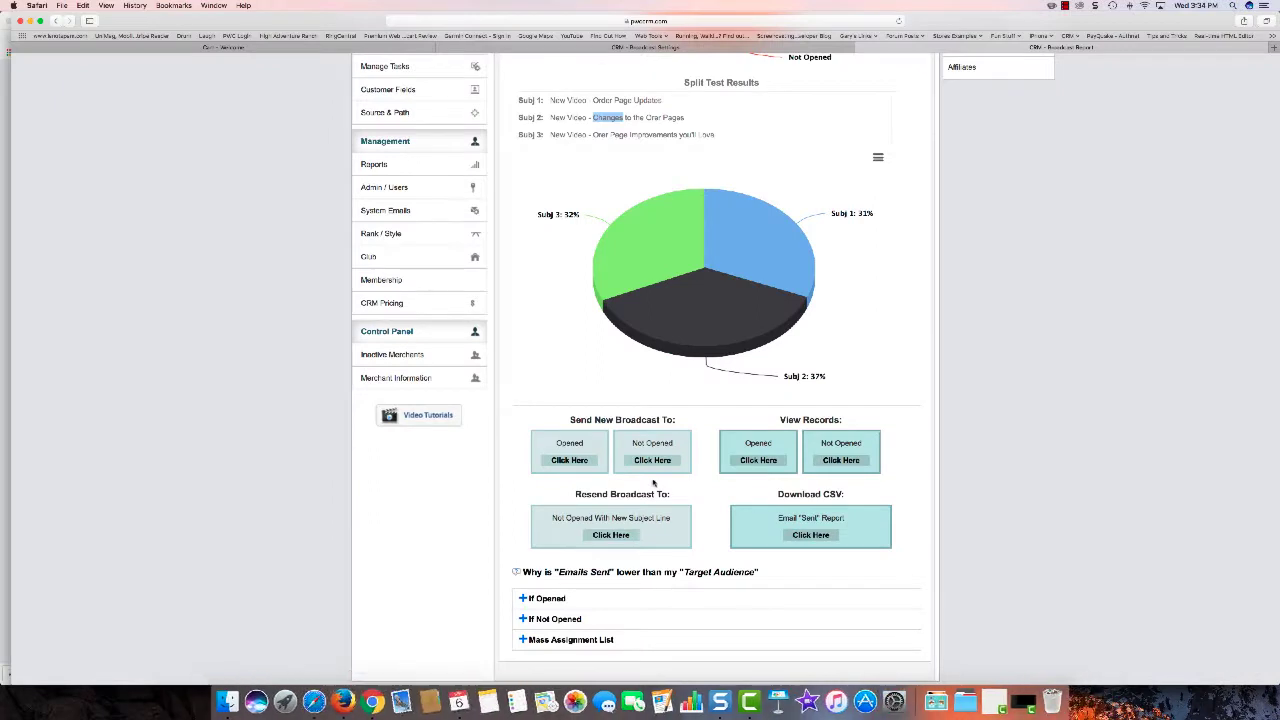
click(343, 700)
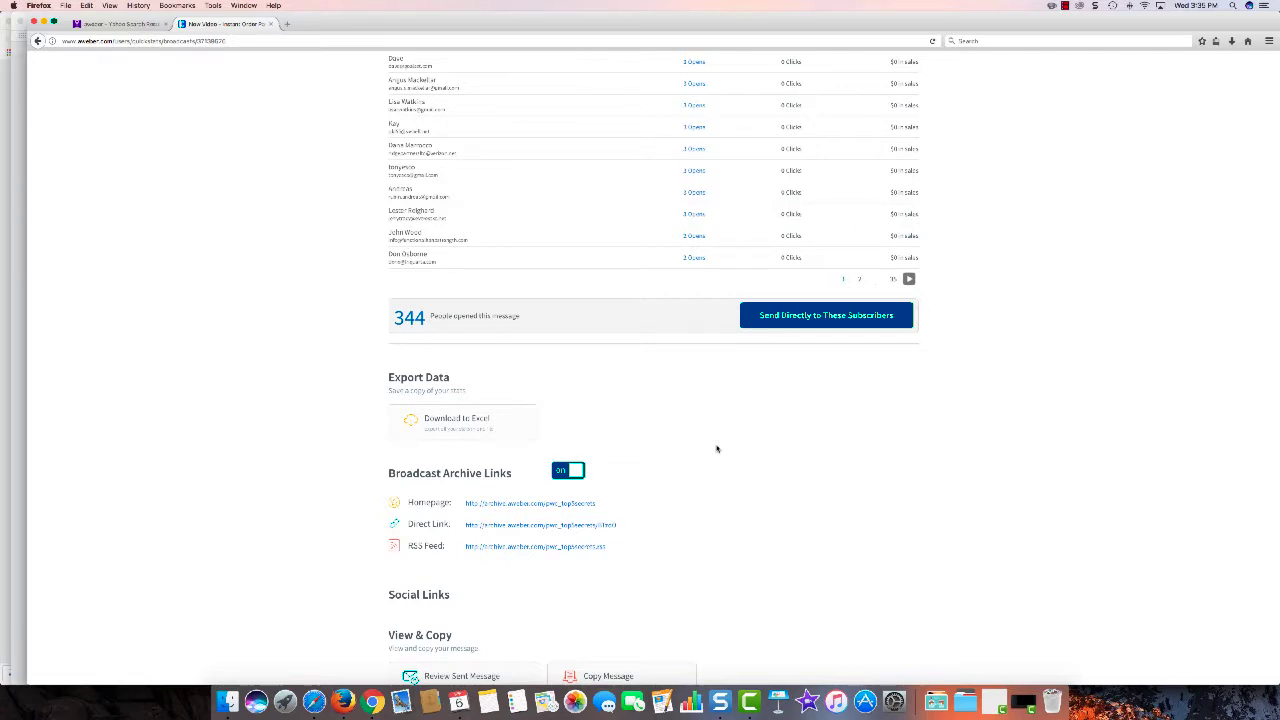
scroll(726, 441, down, 2)
scroll(725, 430, up, 2)
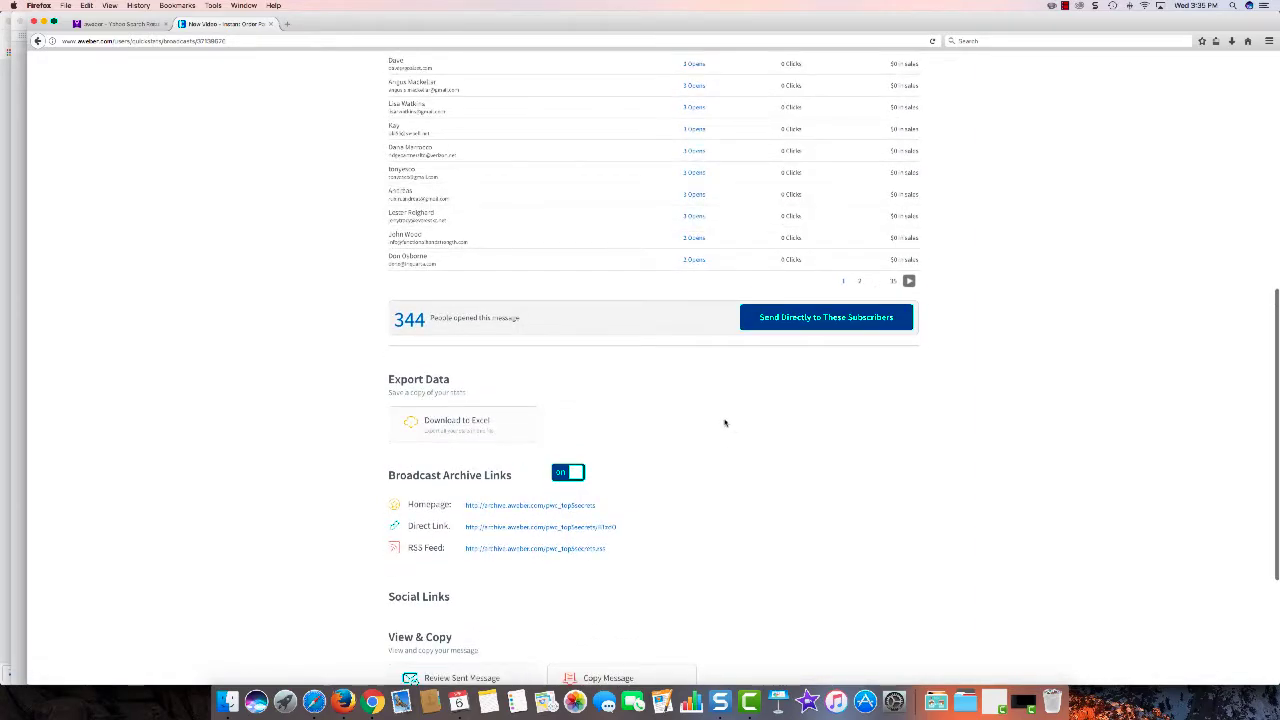